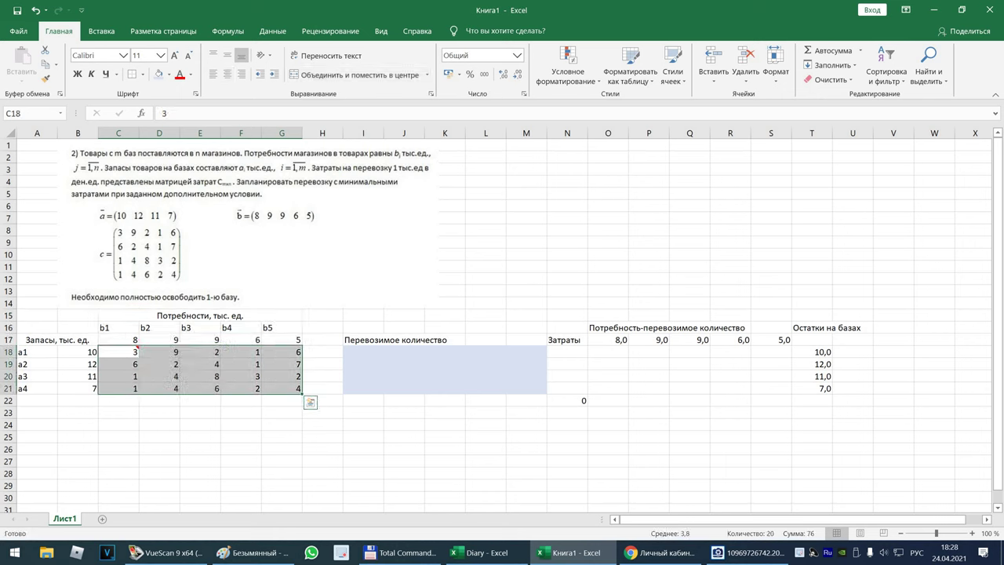
Examine the base a3 label, store b4 header, their cost cell F20 and the shipment range I18:M21
{"action": "left_click", "coordinate": [37, 376]}
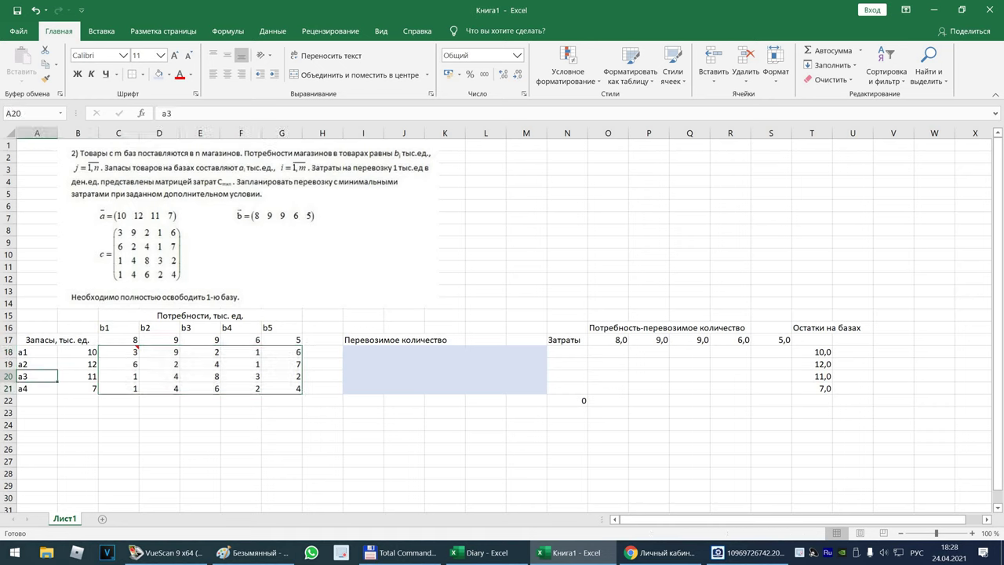
{"action": "left_click", "coordinate": [241, 327]}
{"action": "left_click", "coordinate": [241, 376]}
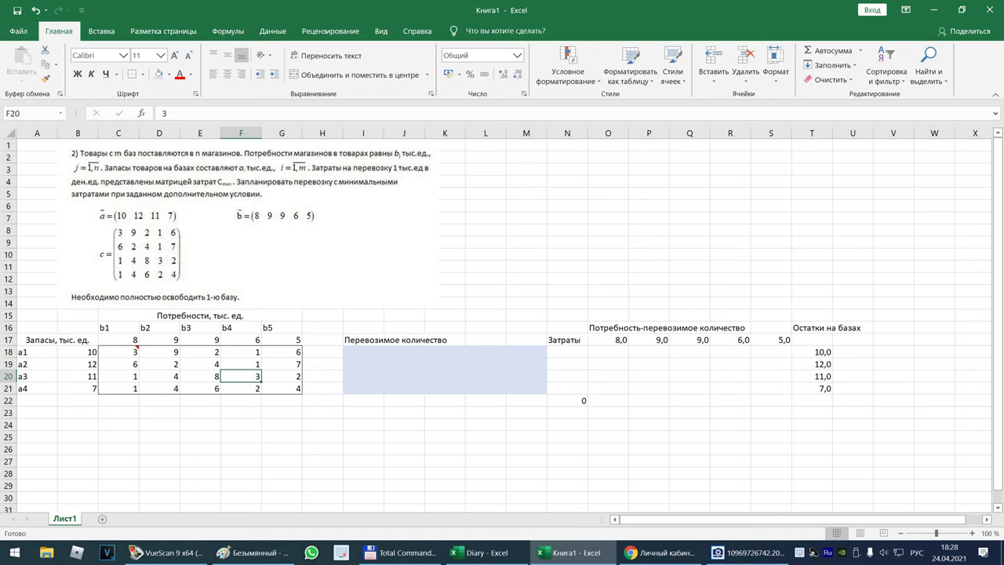
{"action": "left_click_drag", "start_coordinate": [364, 351], "coordinate": [541, 390]}
Inspect the total cost formula in N22 and the ranges it references
{"action": "left_click", "coordinate": [567, 400]}
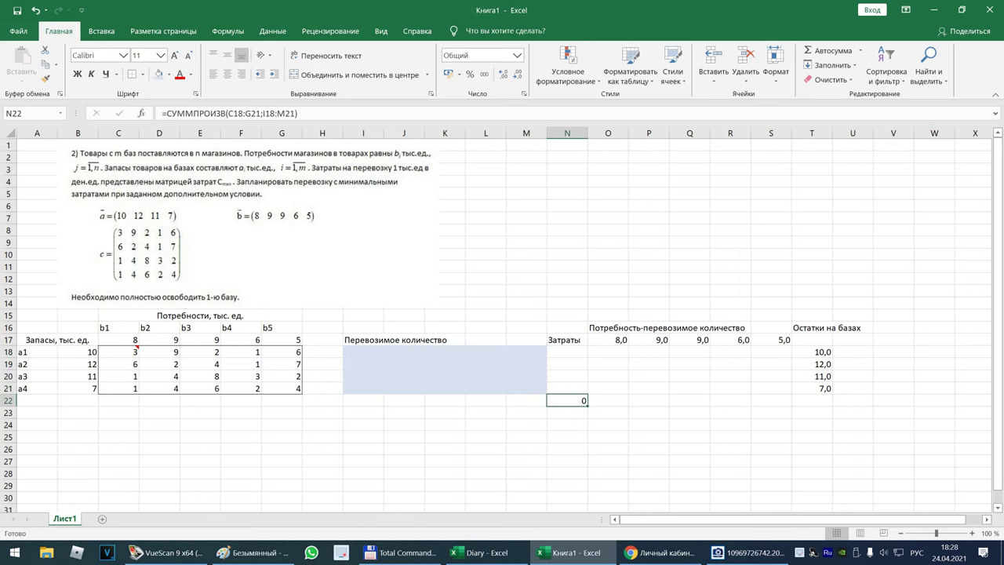
{"action": "left_click", "coordinate": [227, 114]}
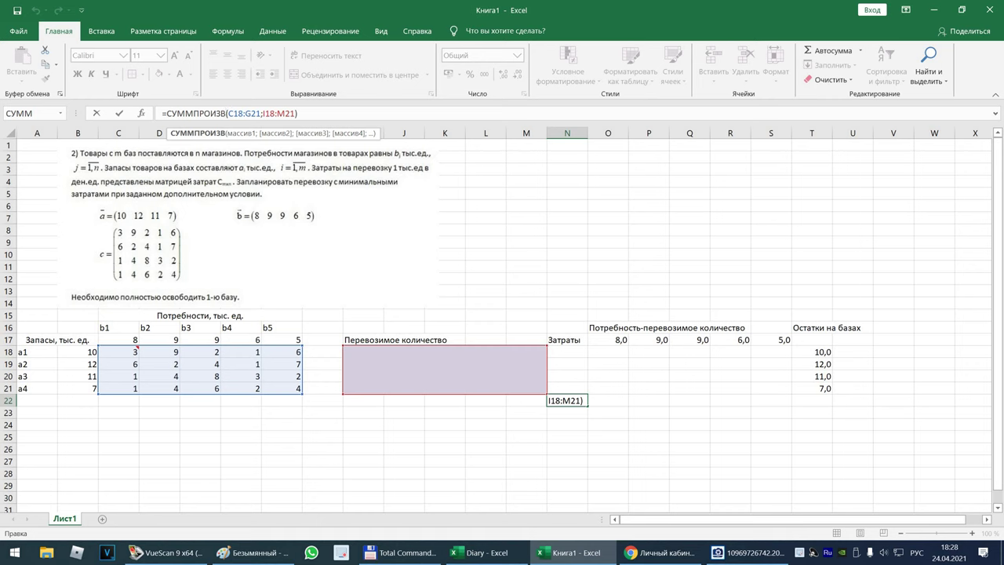
{"action": "mouse_move", "coordinate": [136, 347]}
{"action": "key", "text": "Return"}
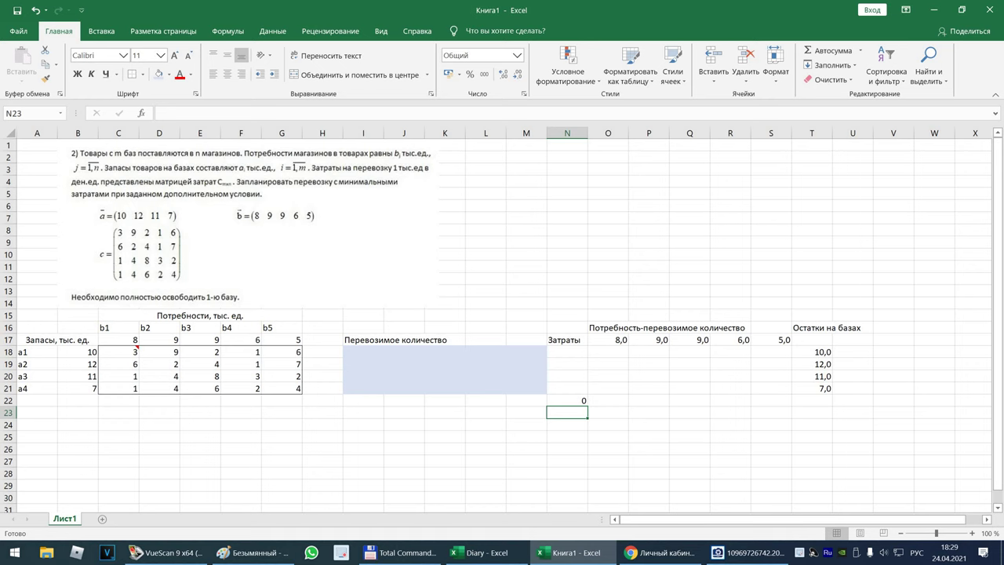
Inspect the formulas for demand minus shipped quantity in O17:S17 and the cells they reference
{"action": "left_click", "coordinate": [608, 340]}
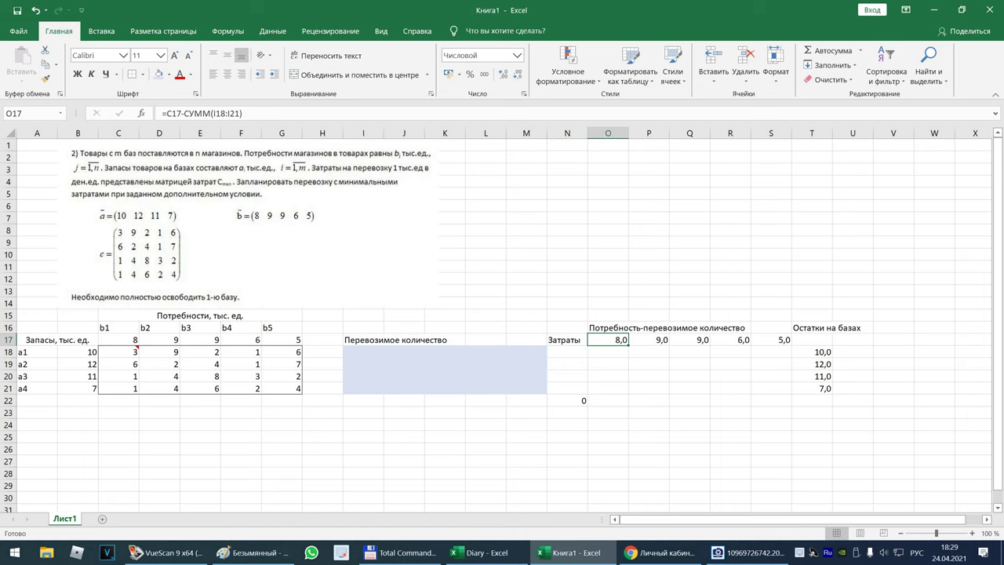
{"action": "left_click", "coordinate": [210, 113]}
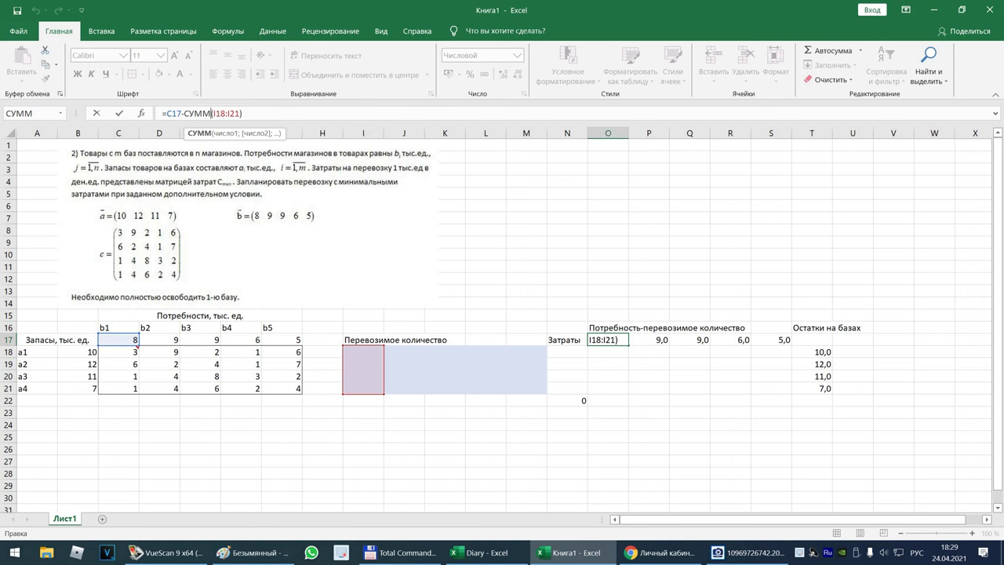
{"action": "key", "text": "Return"}
{"action": "left_click", "coordinate": [648, 340]}
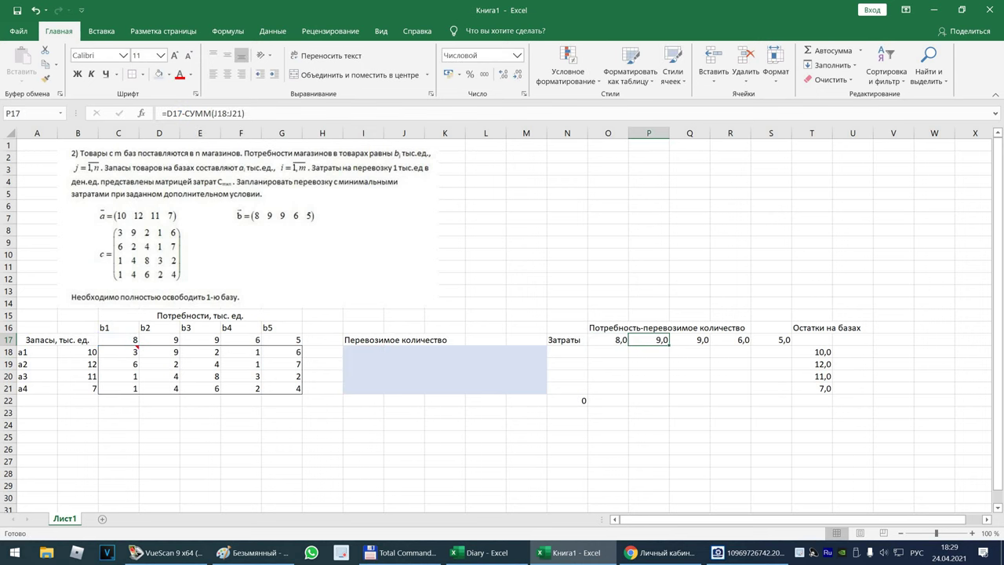
{"action": "key", "text": "Right"}
{"action": "key", "text": "Right"}
{"action": "key", "text": "Right"}
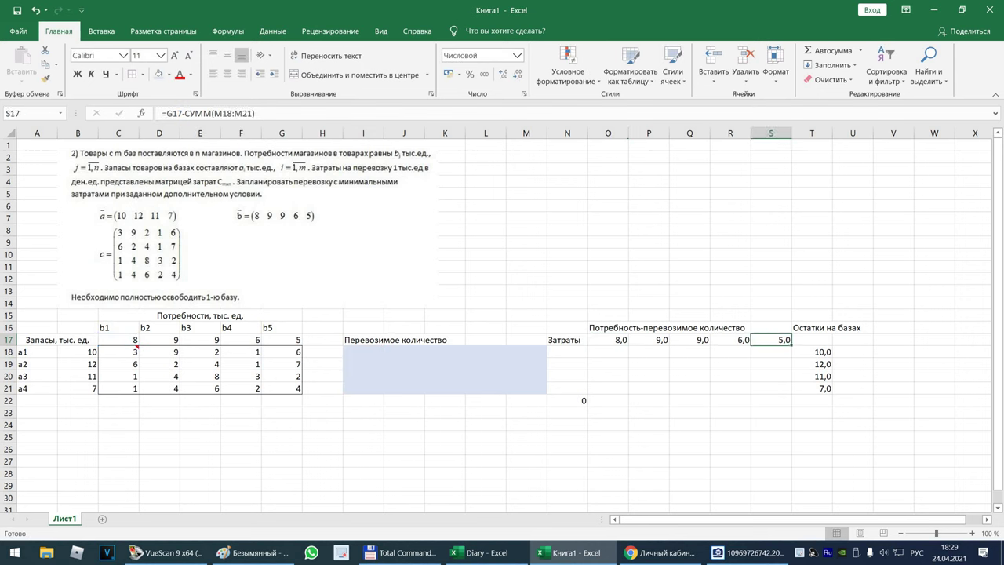
{"action": "left_click", "coordinate": [202, 113]}
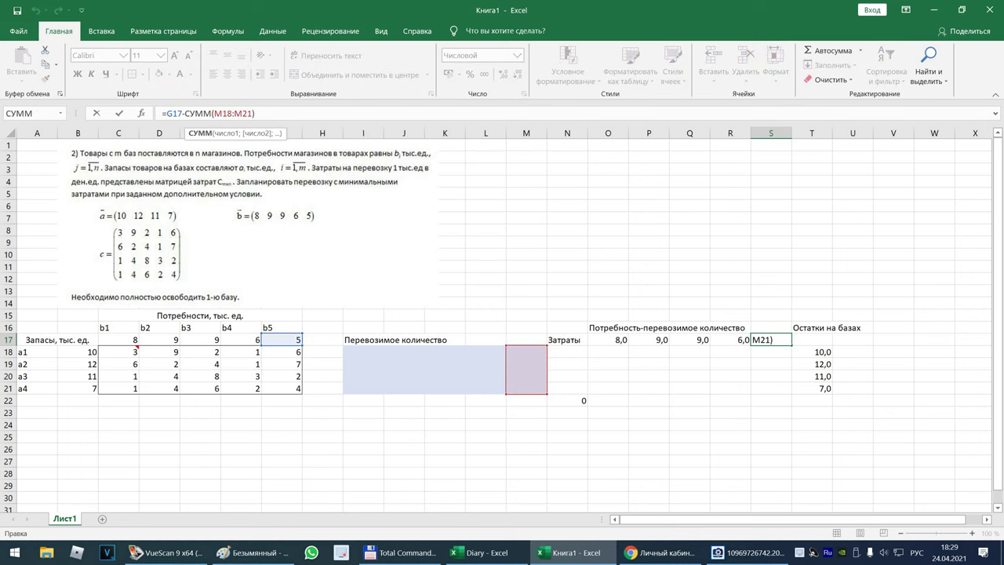
{"action": "key", "text": "Return"}
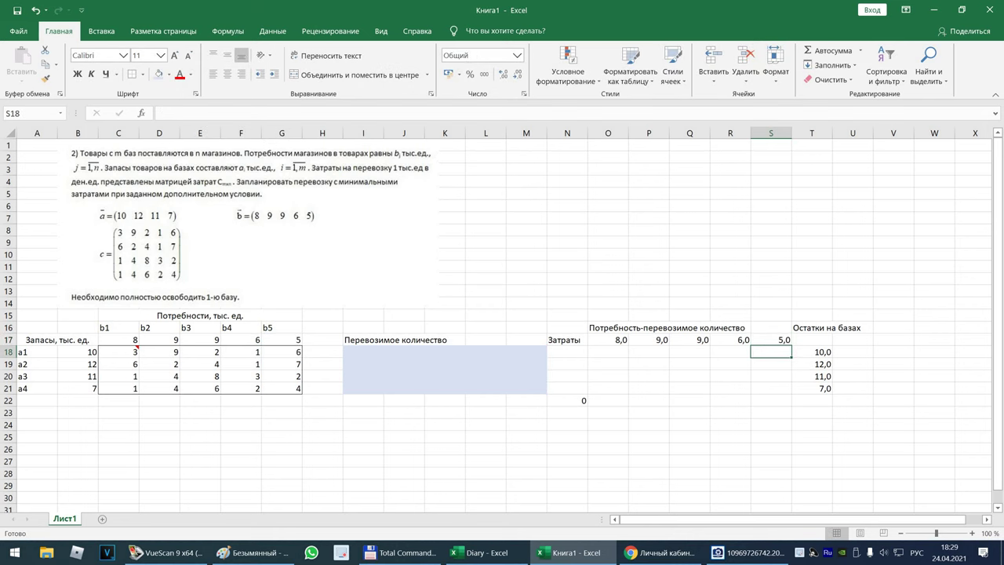
Inspect the formula for base a1's remaining stock in T18 and the cells it references
{"action": "left_click", "coordinate": [811, 352]}
{"action": "left_click", "coordinate": [211, 113]}
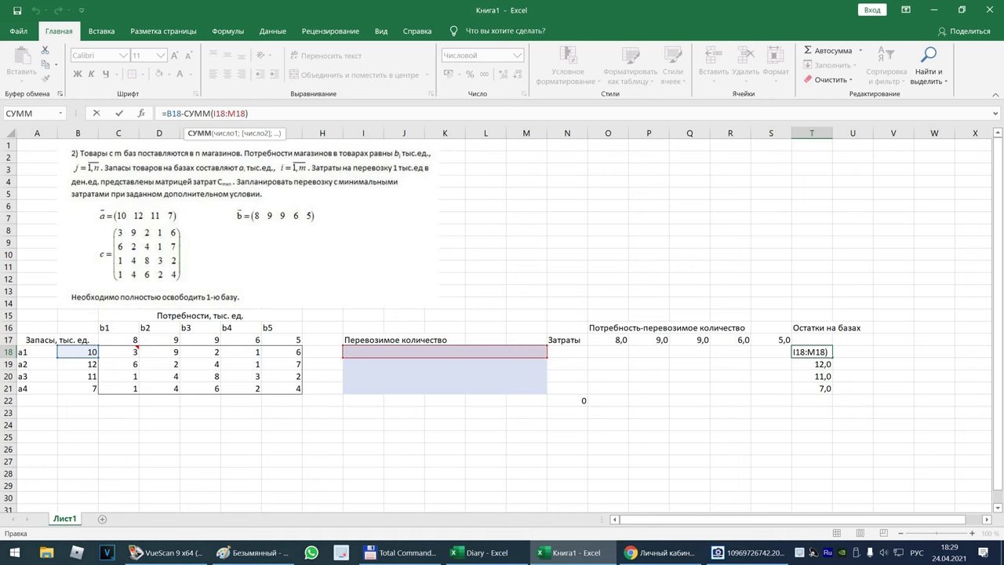
{"action": "key", "text": "Return"}
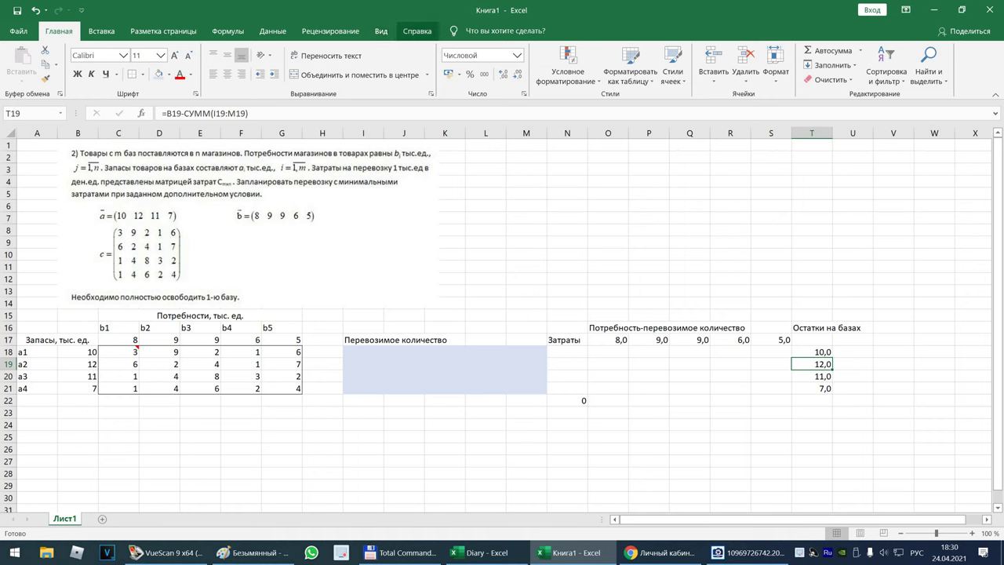
Open Solver, confirm $N$22 as the objective cell and specify $I$18:$M$21 as the variable cells
{"action": "left_click", "coordinate": [272, 30]}
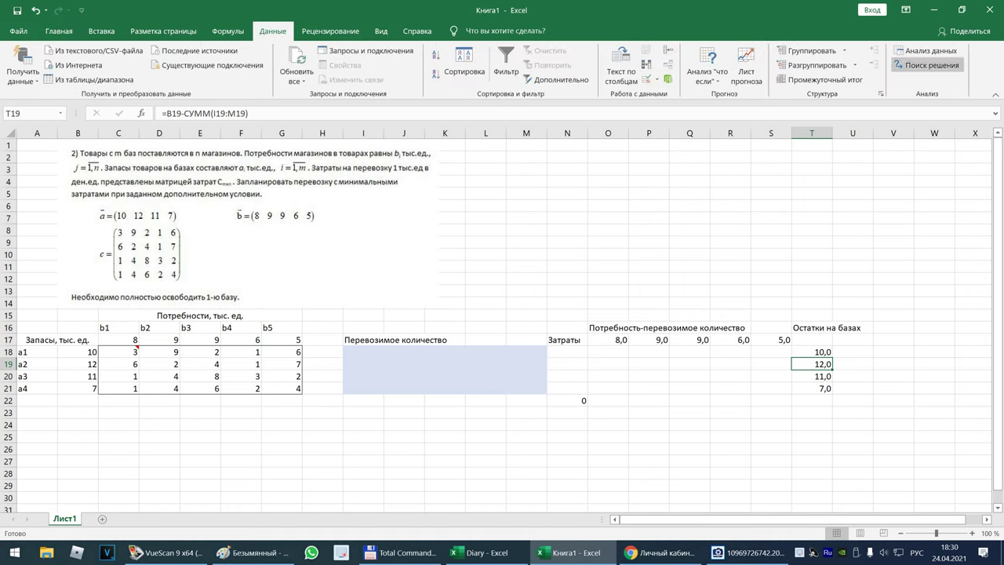
{"action": "left_click", "coordinate": [926, 66]}
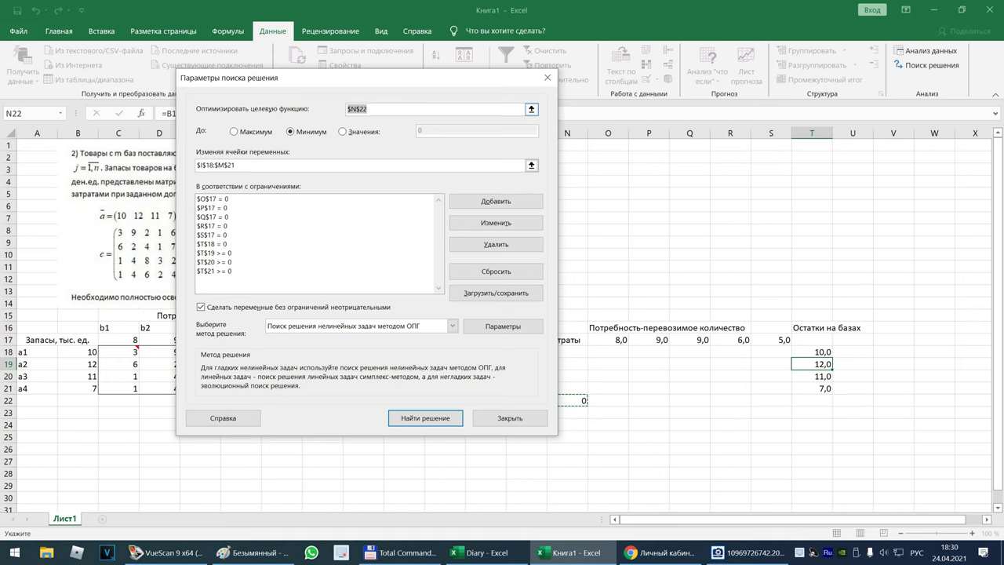
{"action": "left_click", "coordinate": [531, 109]}
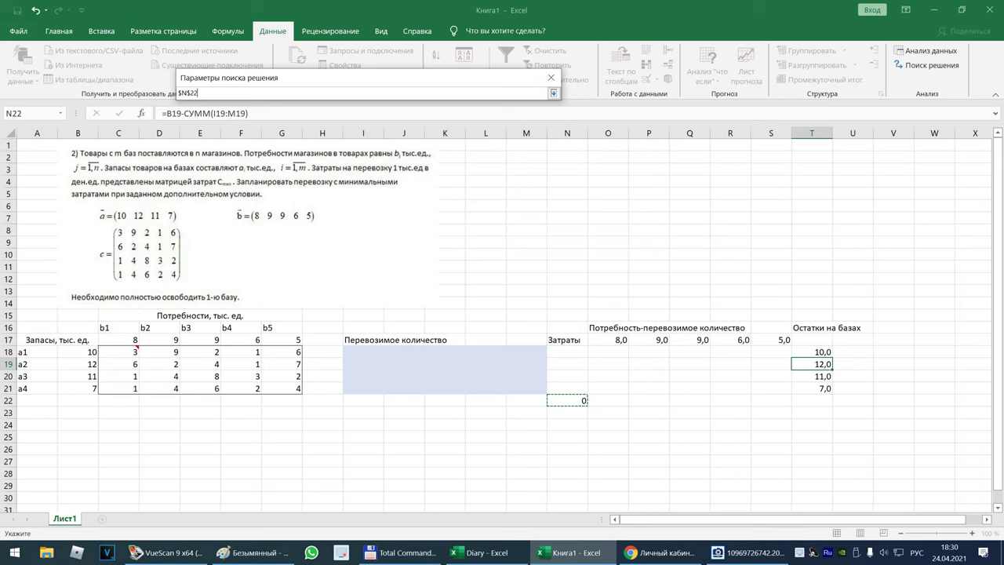
{"action": "left_click", "coordinate": [553, 93]}
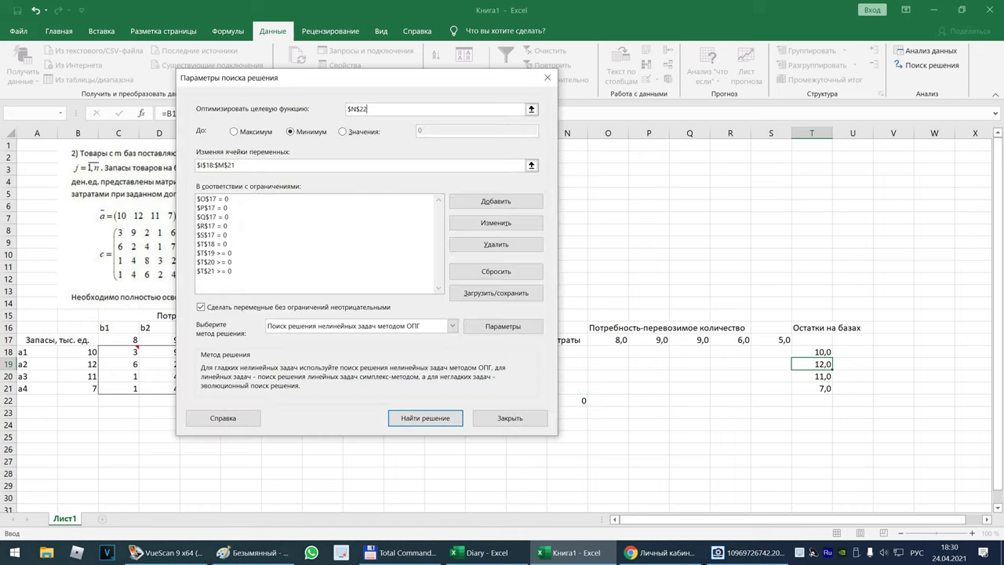
{"action": "left_click", "coordinate": [531, 165]}
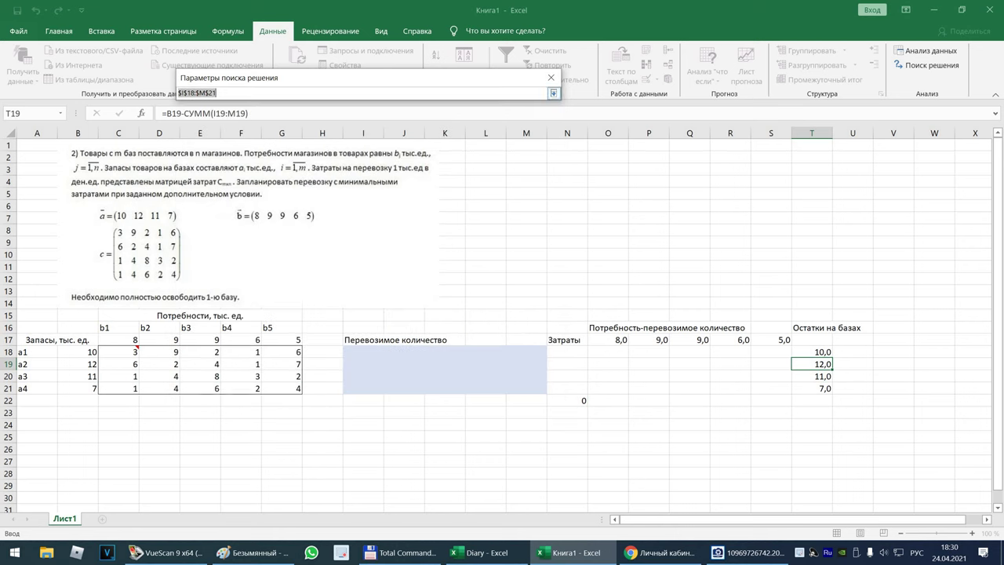
{"action": "left_click_drag", "start_coordinate": [361, 351], "coordinate": [533, 389]}
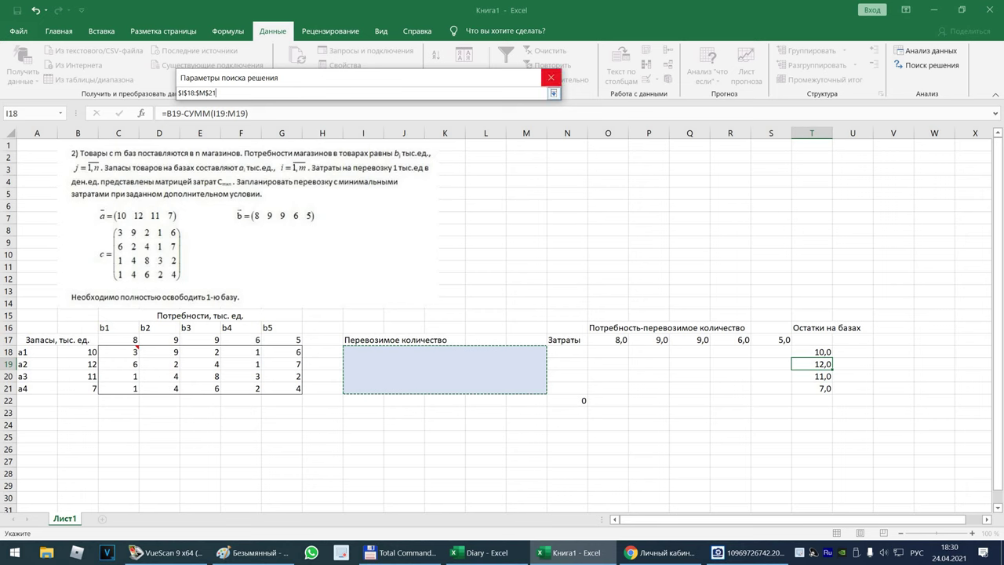
{"action": "left_click", "coordinate": [553, 93]}
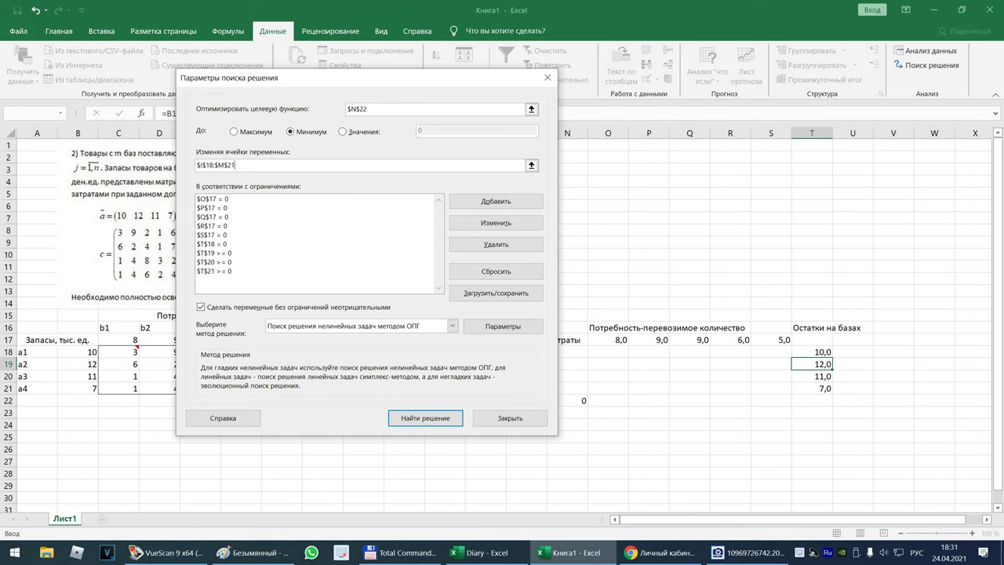
Run Solver with the nonlinear method "Поиск решения нелинейных задач методом ОПГ" and keep the found solution
{"action": "left_click_drag", "start_coordinate": [367, 77], "coordinate": [588, 70]}
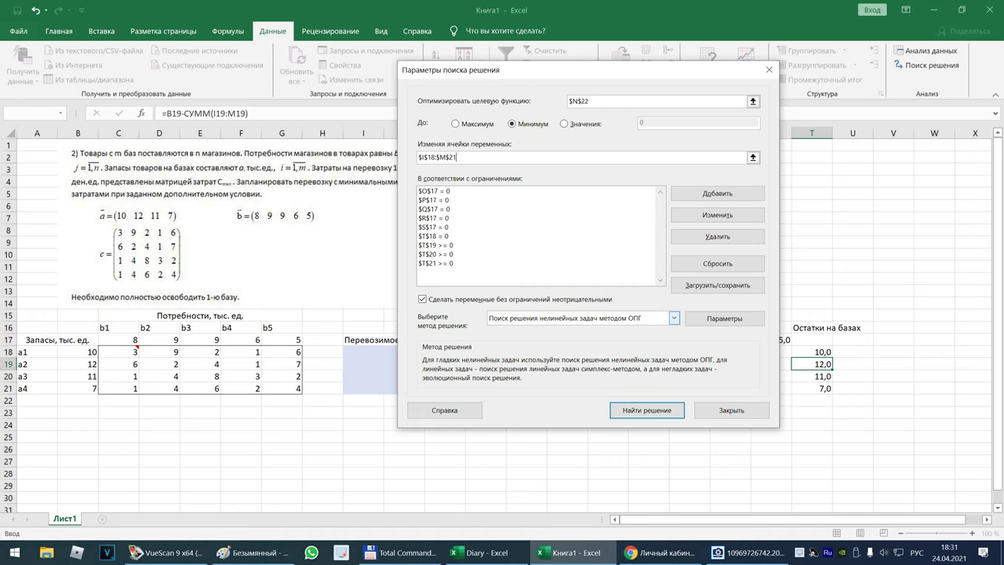
{"action": "left_click", "coordinate": [674, 318]}
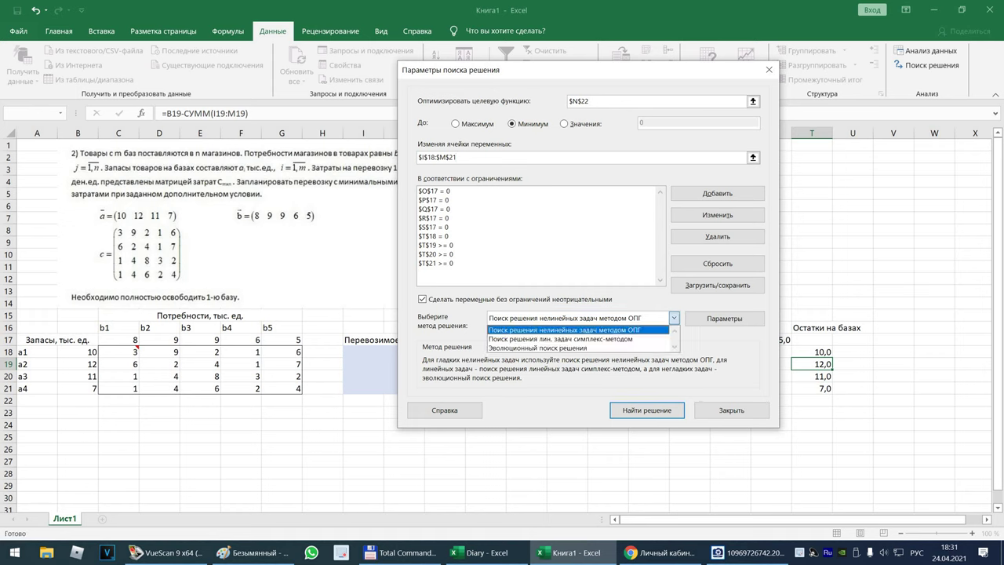
{"action": "left_click", "coordinate": [674, 318]}
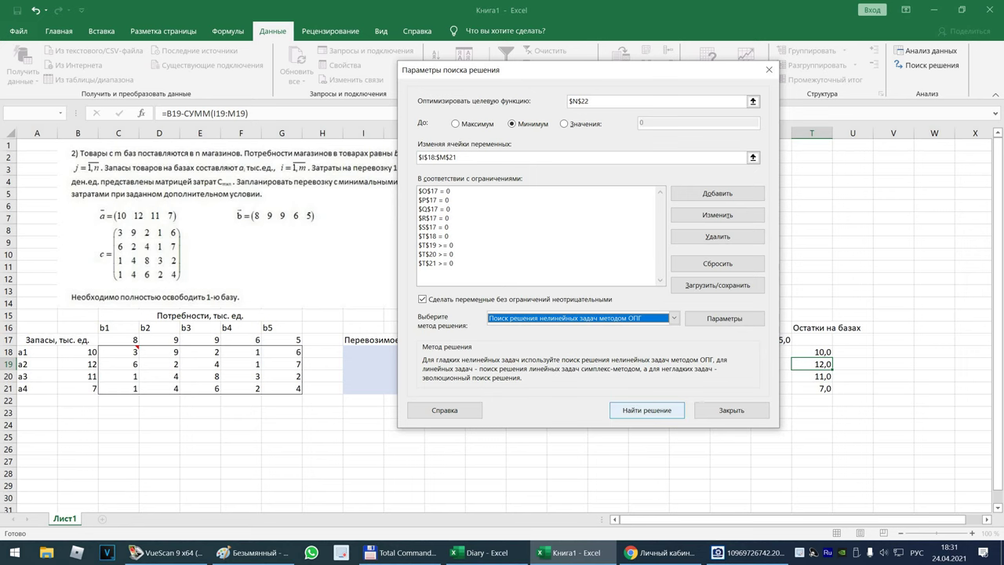
{"action": "left_click", "coordinate": [646, 410]}
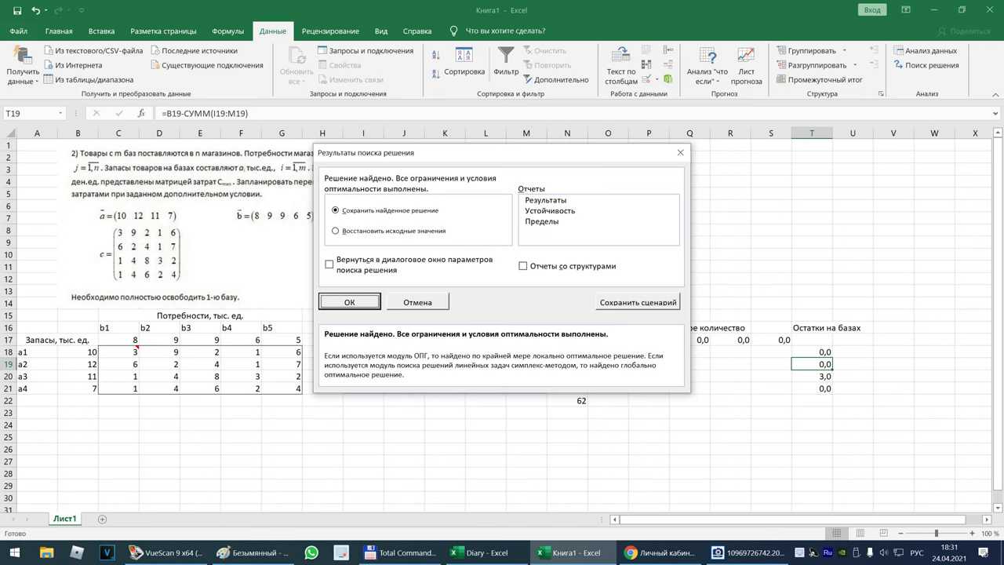
{"action": "key", "text": "Return"}
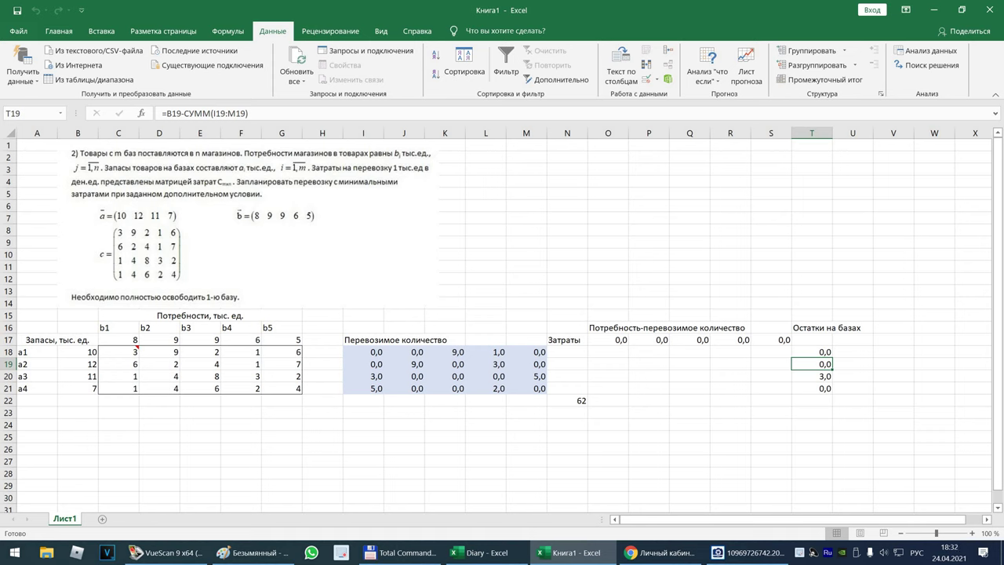
Examine the solved shipment quantities for stores b1 and b4 and the remaining stock of each base in T18:T21
{"action": "left_click_drag", "start_coordinate": [363, 376], "coordinate": [363, 388]}
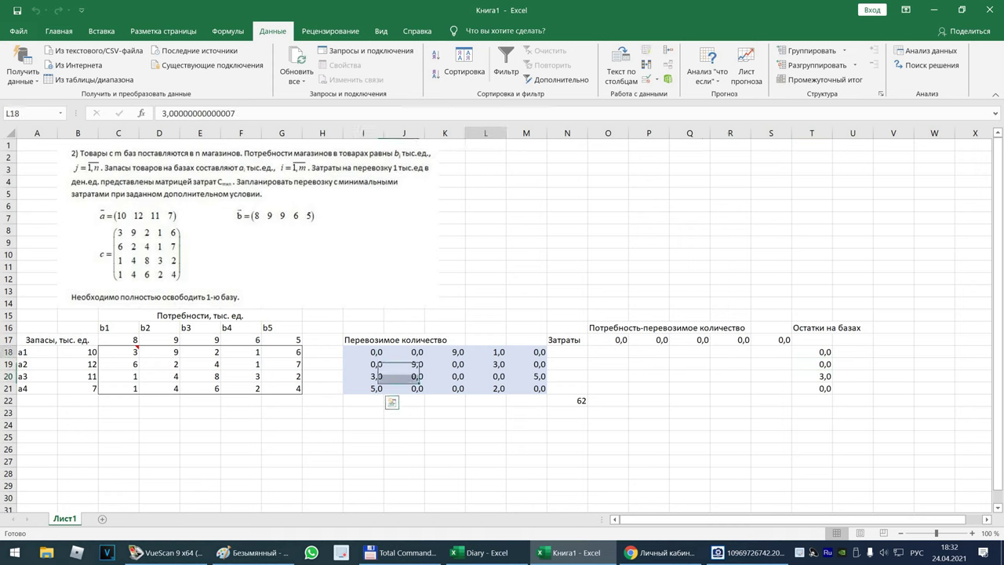
{"action": "left_click_drag", "start_coordinate": [486, 351], "coordinate": [486, 389]}
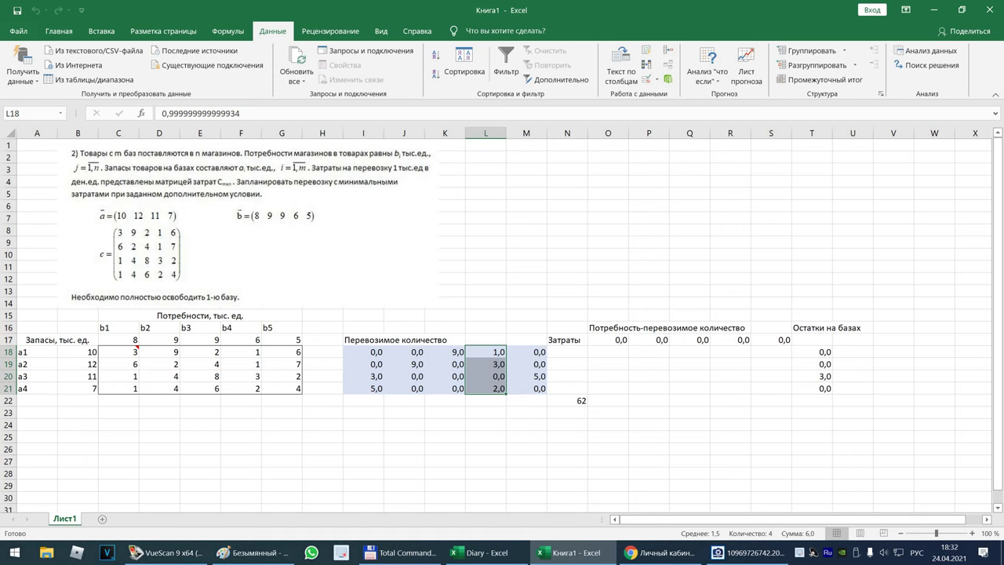
{"action": "left_click", "coordinate": [812, 352]}
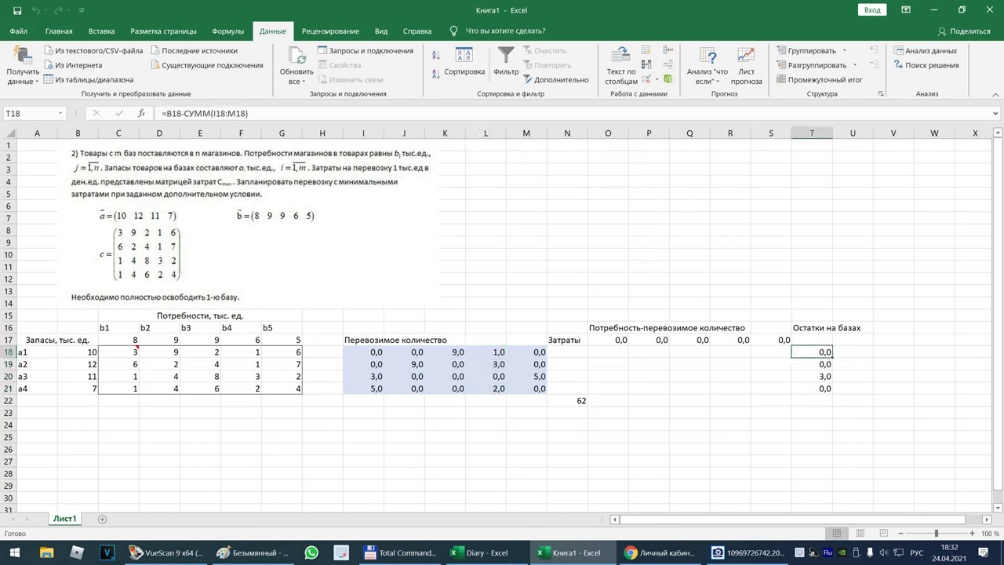
{"action": "left_click_drag", "start_coordinate": [812, 365], "coordinate": [812, 389]}
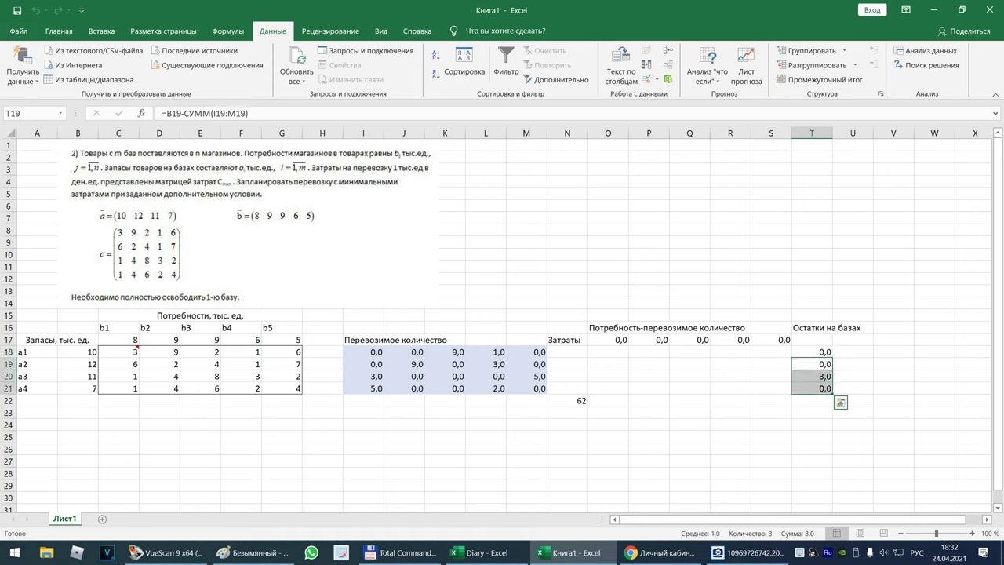
{"action": "key", "text": "shift+Up"}
{"action": "key", "text": "Down"}
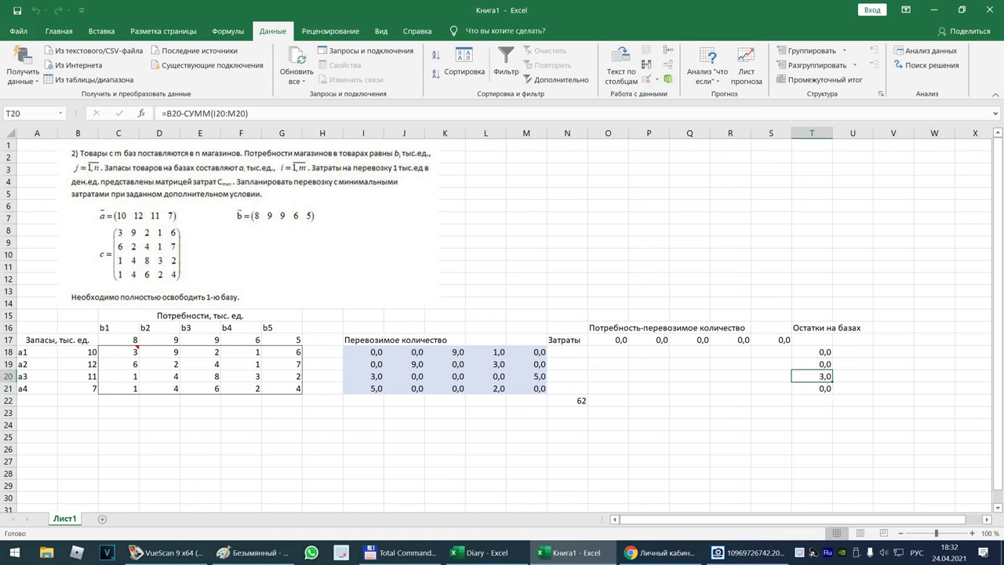